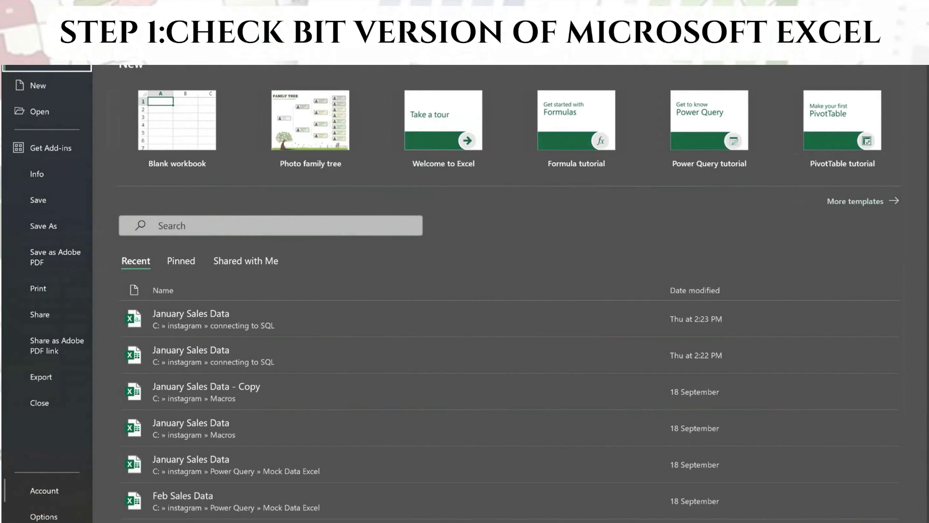
left_click(44, 491)
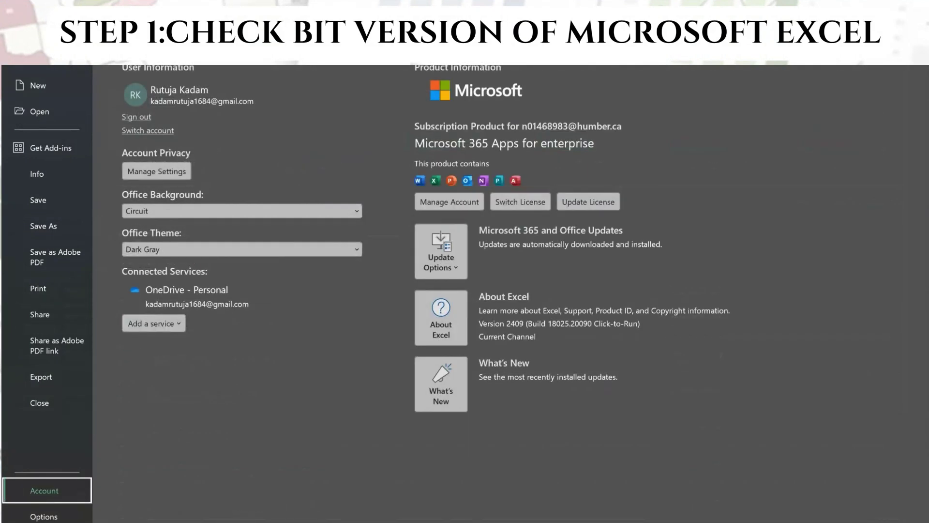
left_click(441, 318)
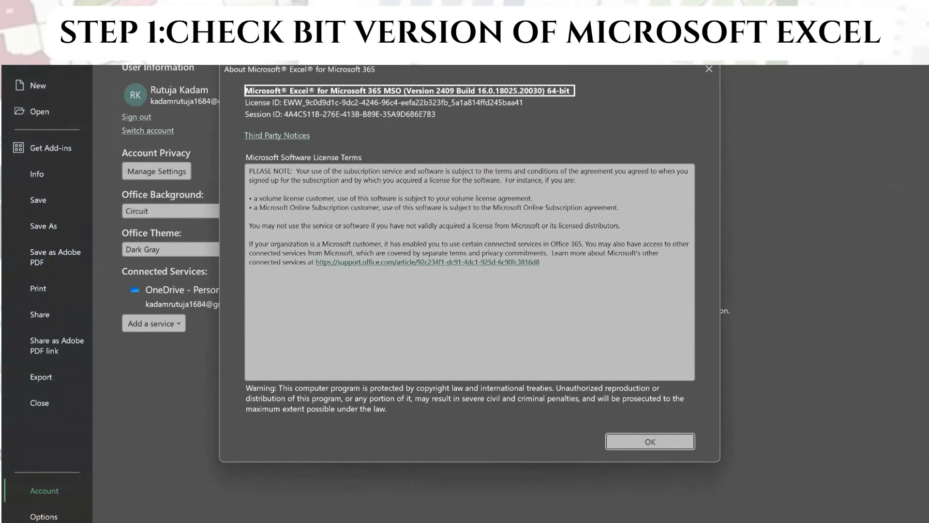
left_click_drag(461, 90, 574, 90)
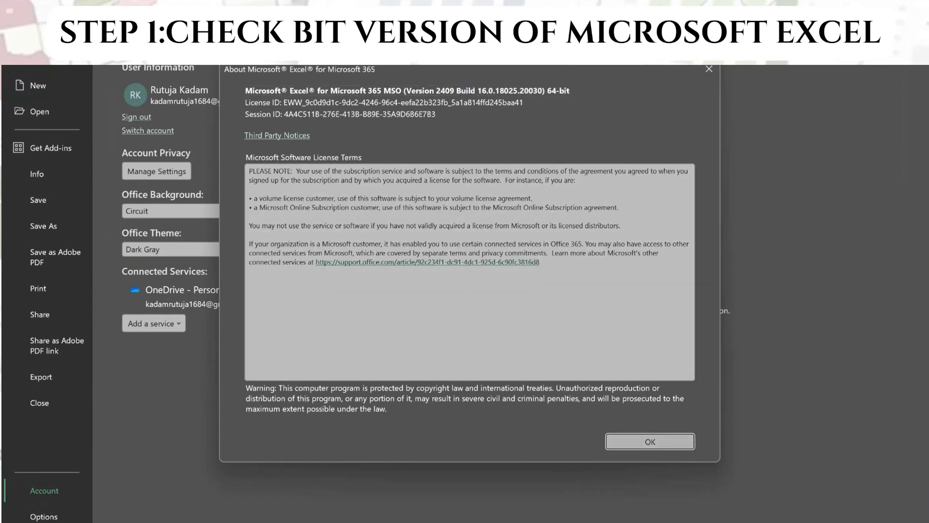
key("Return")
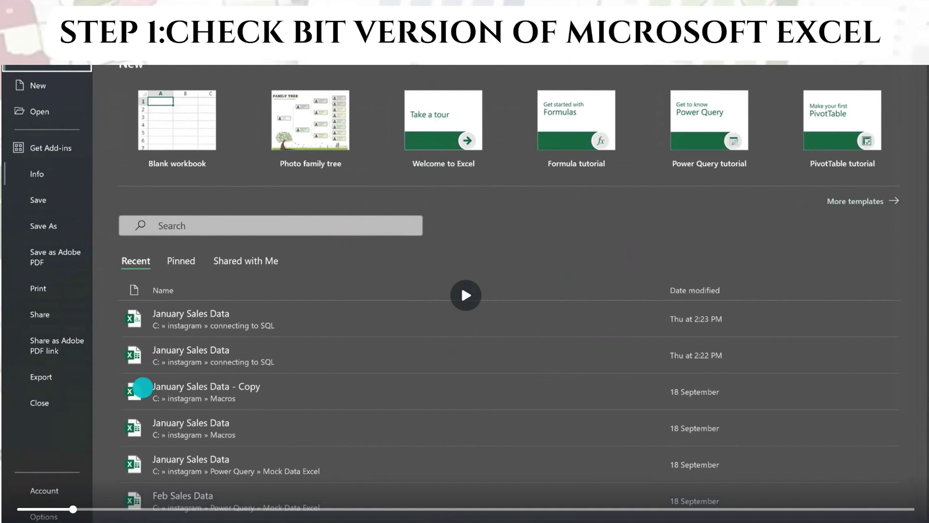
Bring up the MySQL Workbench 8.0.38 download page with Microsoft Windows as the OS
left_click(455, 293)
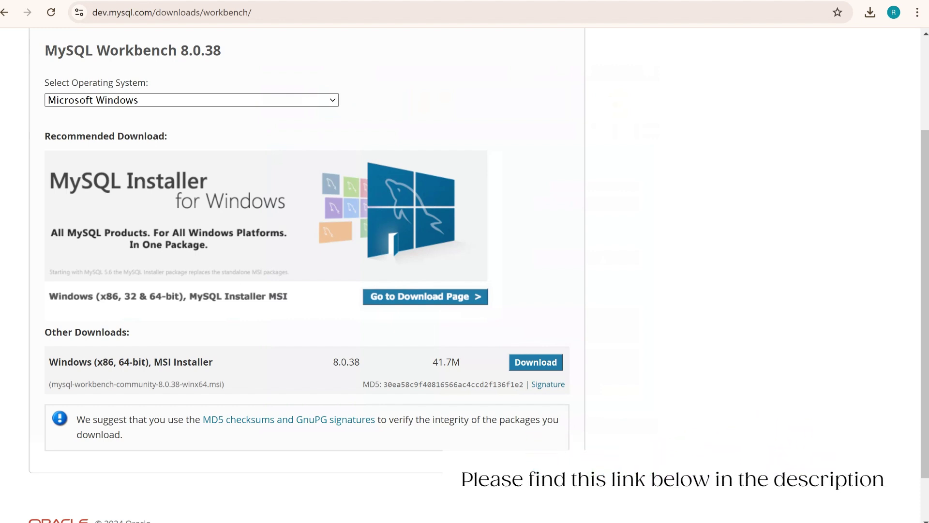
Download the Windows (x86, 64-bit) MSI Installer for Workbench 8.0.38, skipping the Oracle sign-in
left_click_drag(114, 362, 213, 362)
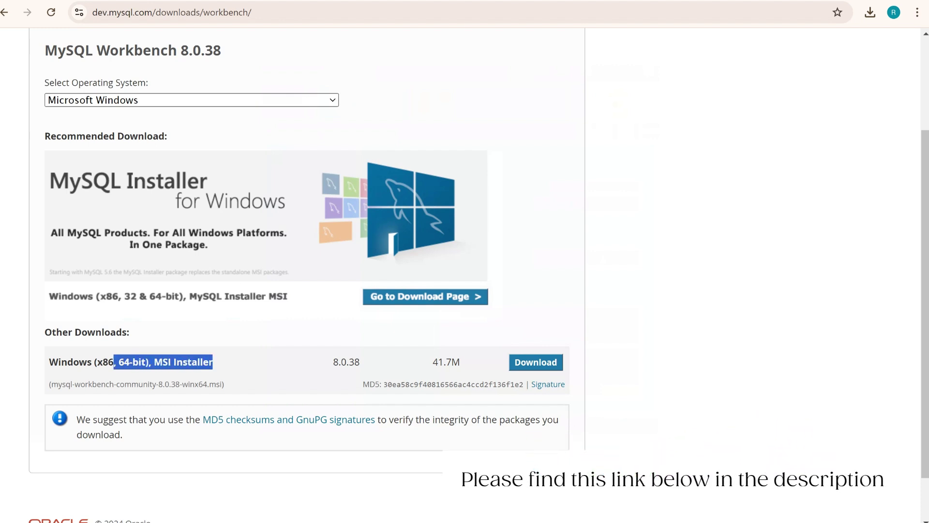
scroll(310, 242, "up", 2)
scroll(309, 242, "down", 3)
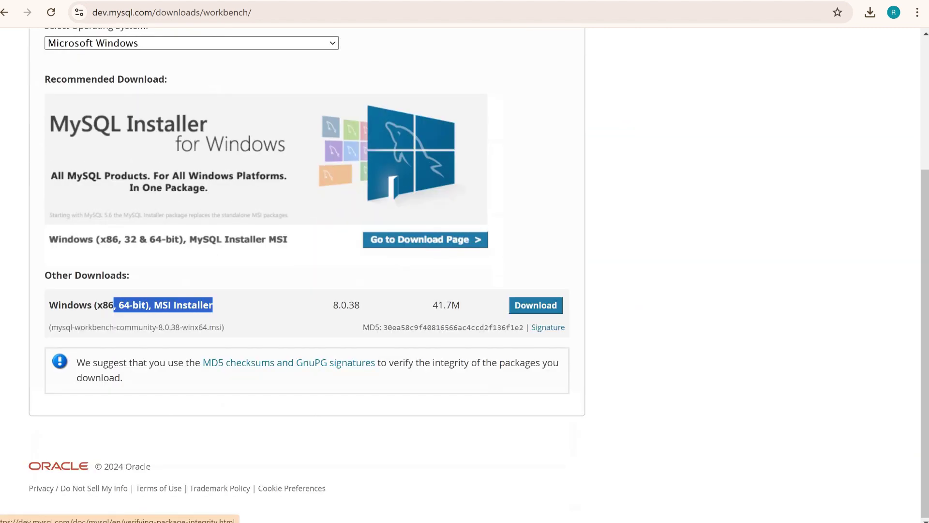
left_click(535, 304)
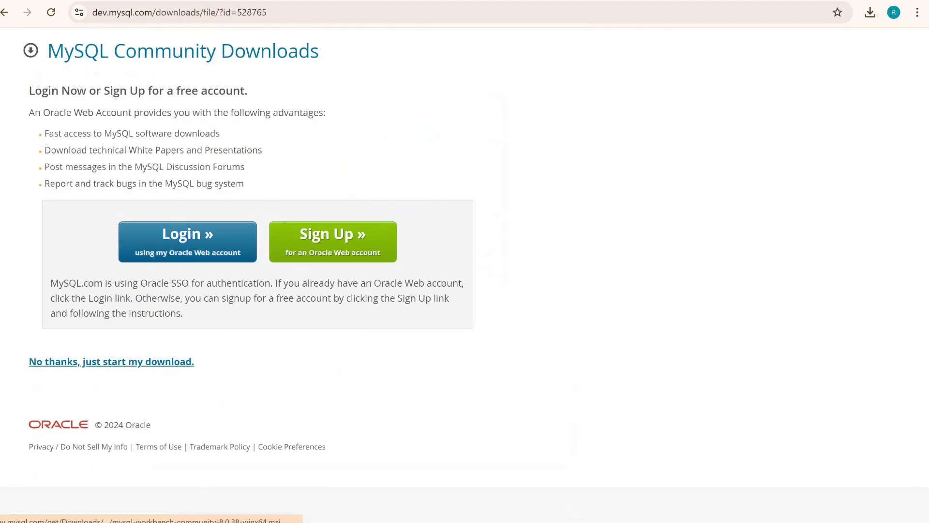
left_click(111, 361)
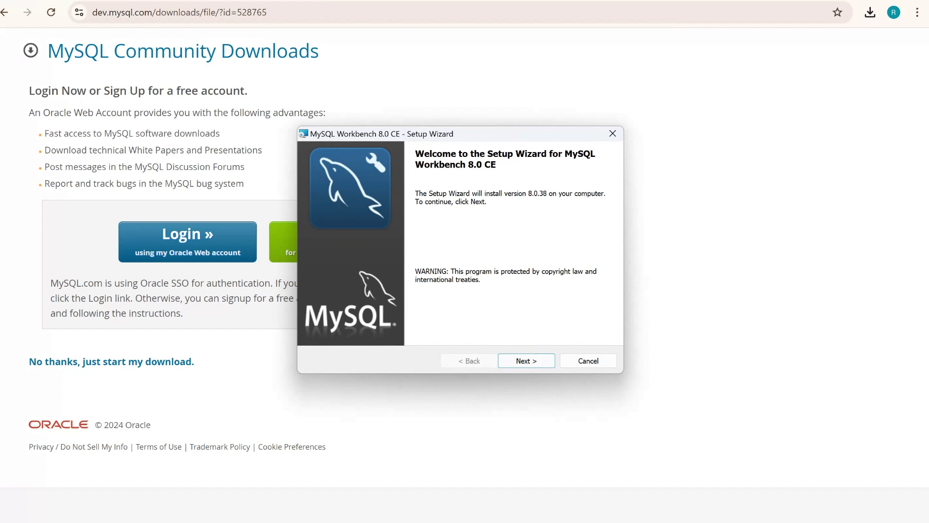
Install MySQL Workbench 8.0 CE with Custom setup, default folder and default features, then finish
key("Return")
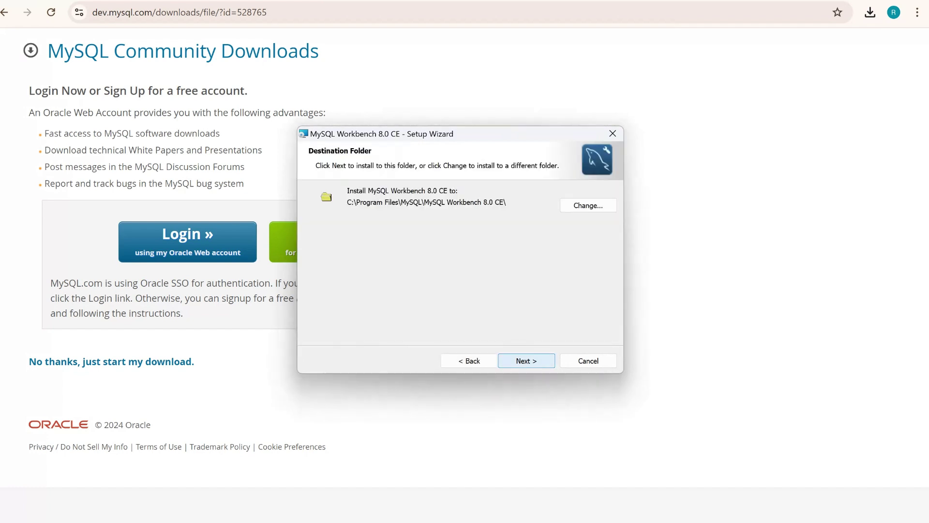
key("Return")
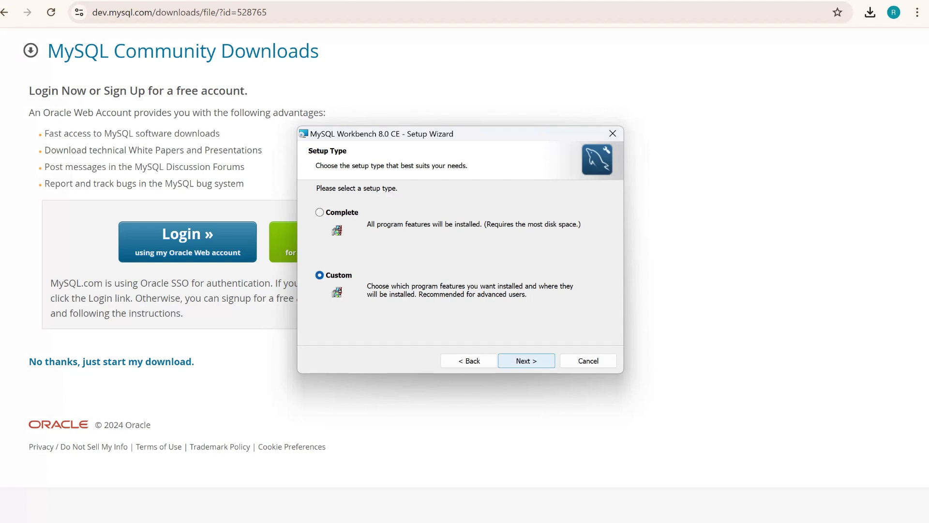
key("Return")
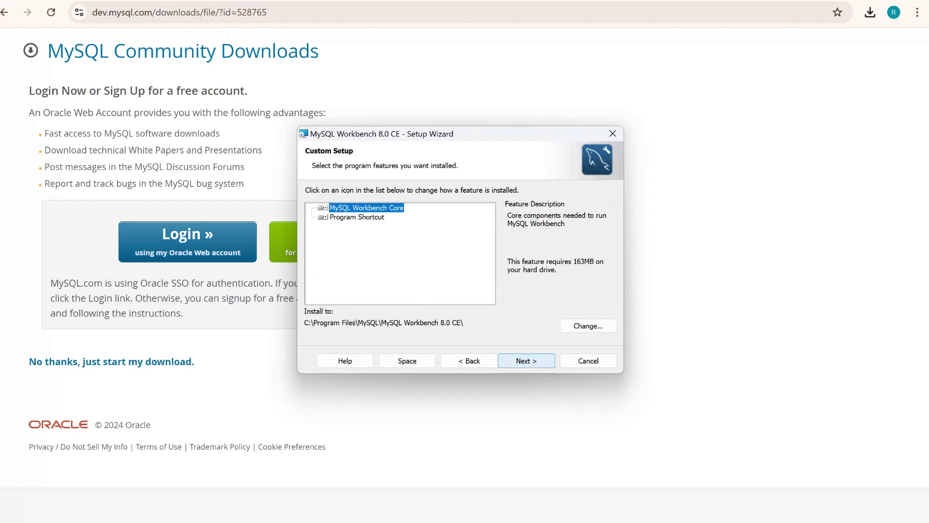
key("Return")
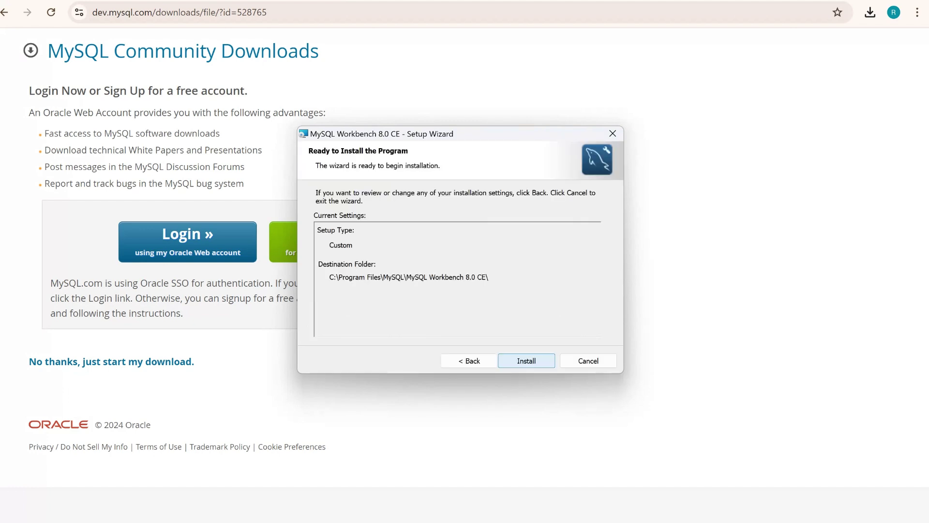
key("Return")
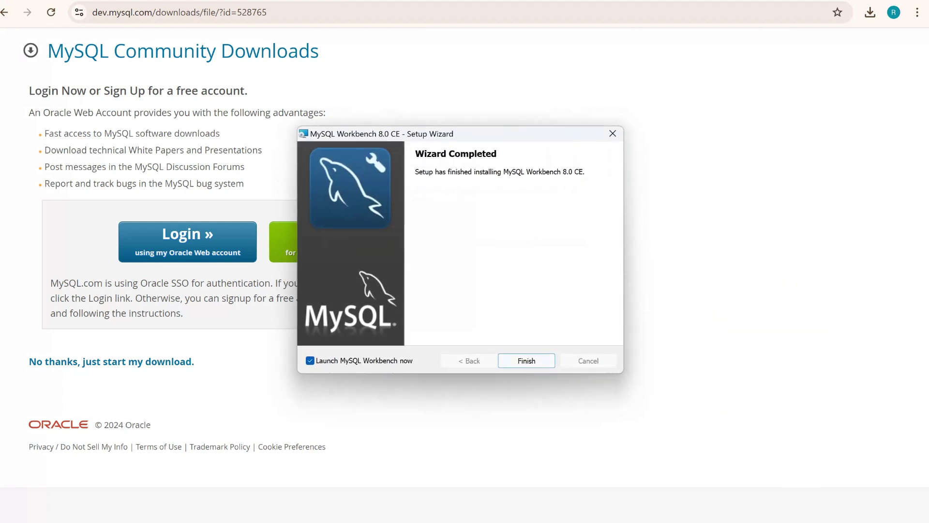
key("Return")
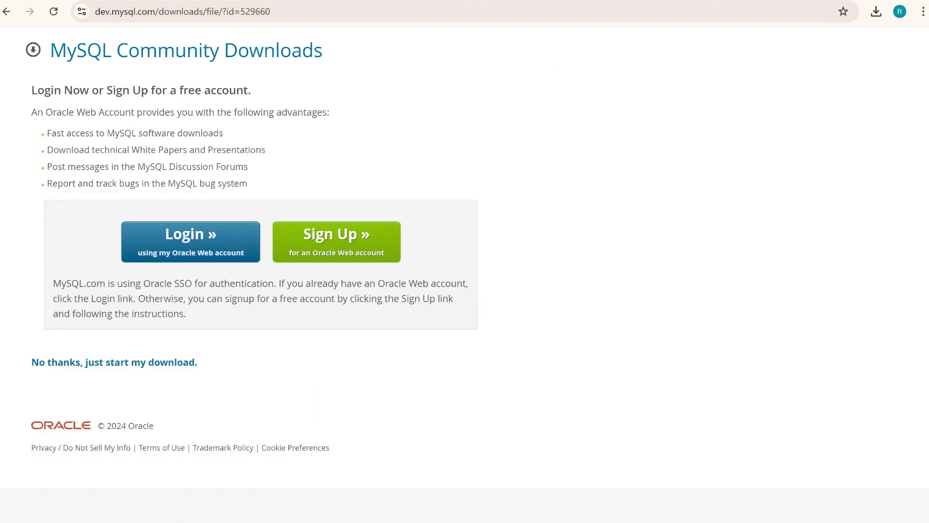
Skip the Oracle account and start the mysql-connector-odbc-9.0.0 MSI download
left_click(114, 362)
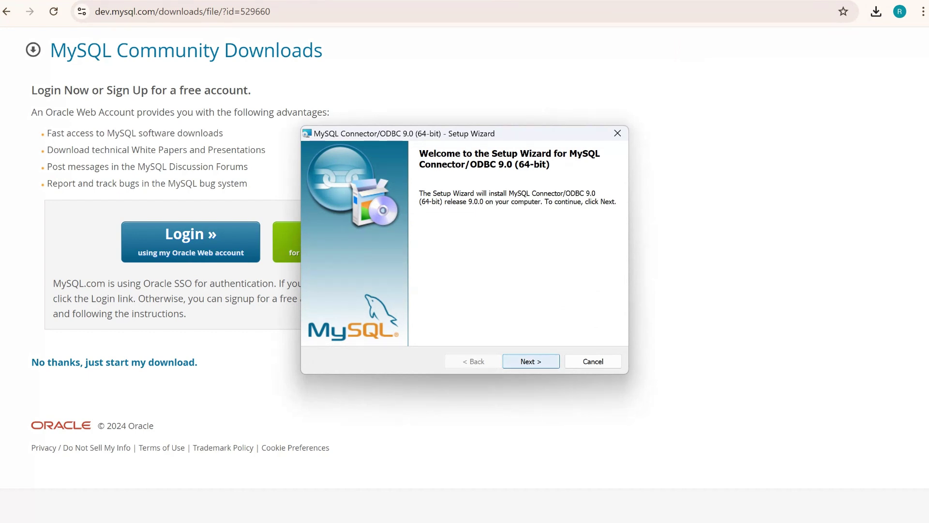
Accept the license, keep the Typical setup type, install Connector/ODBC 9.0 64-bit, and close the wizard
left_click(531, 361)
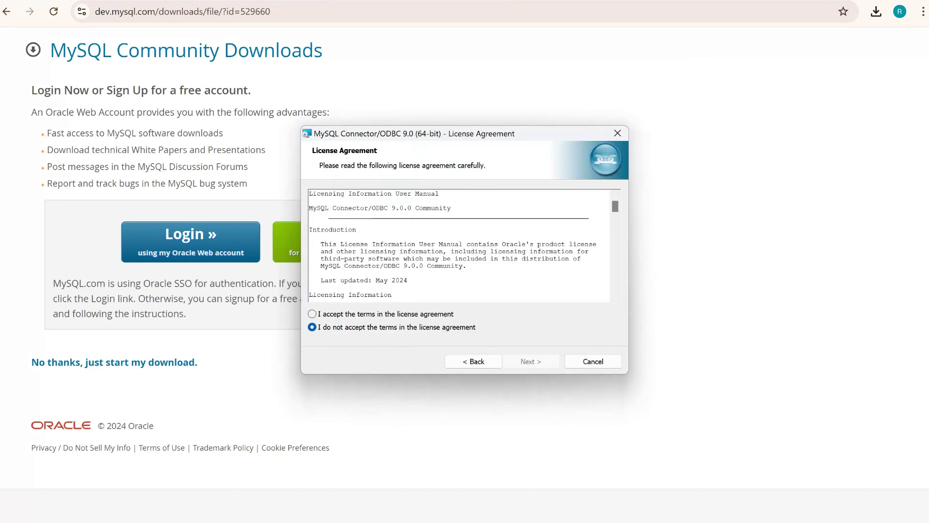
left_click(312, 314)
left_click(531, 362)
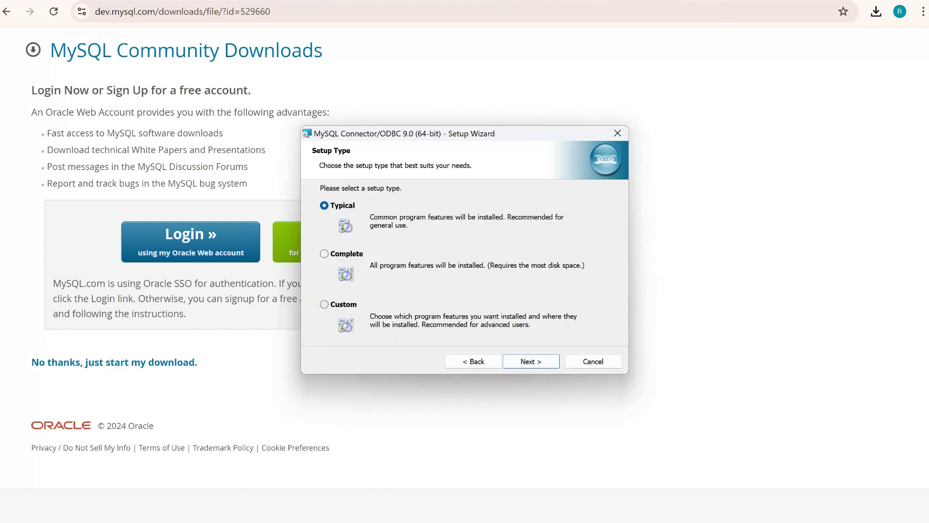
left_click(324, 304)
left_click(324, 205)
left_click(531, 361)
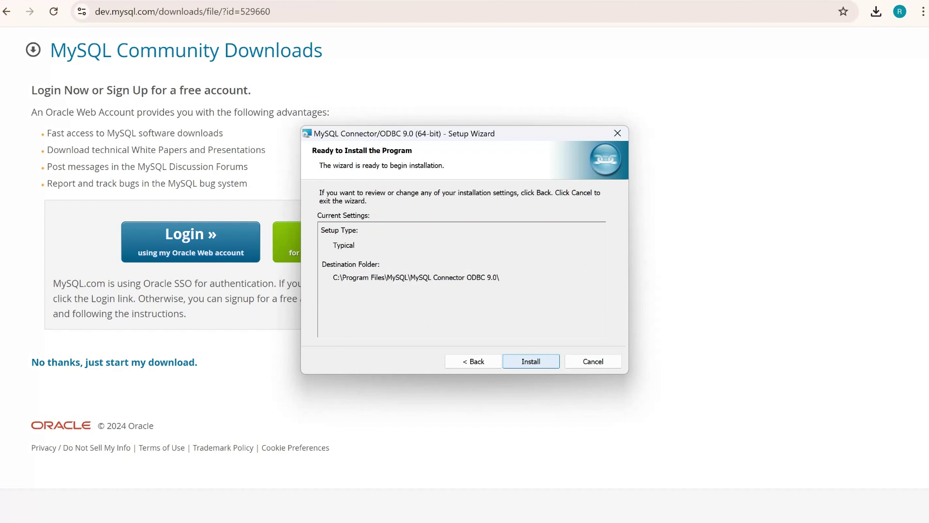
left_click(531, 361)
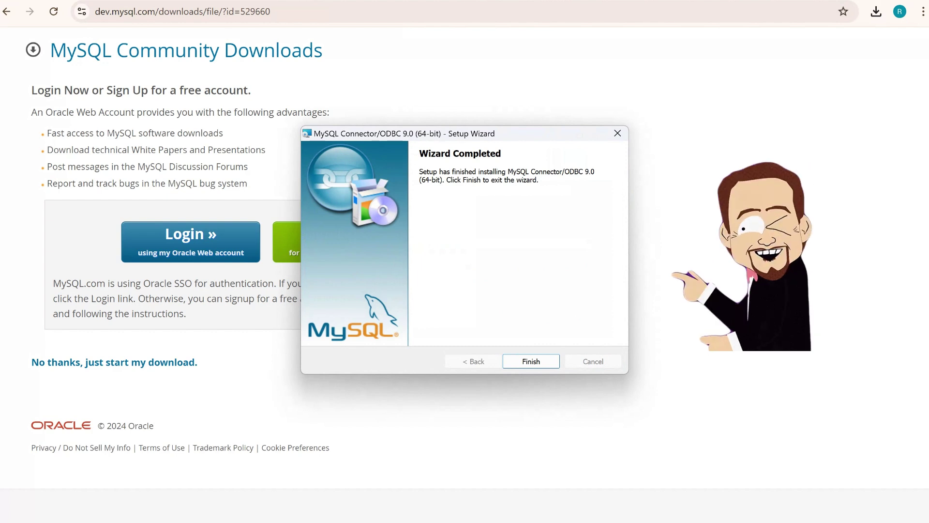
key("Return")
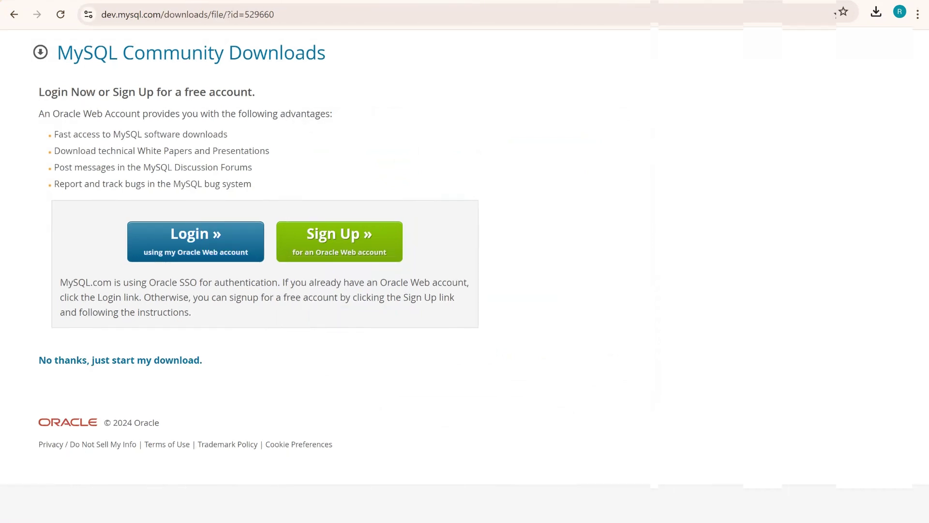
Search the Start menu for 'odb' to locate ODBC Data Sources (64-bit)
key("super")
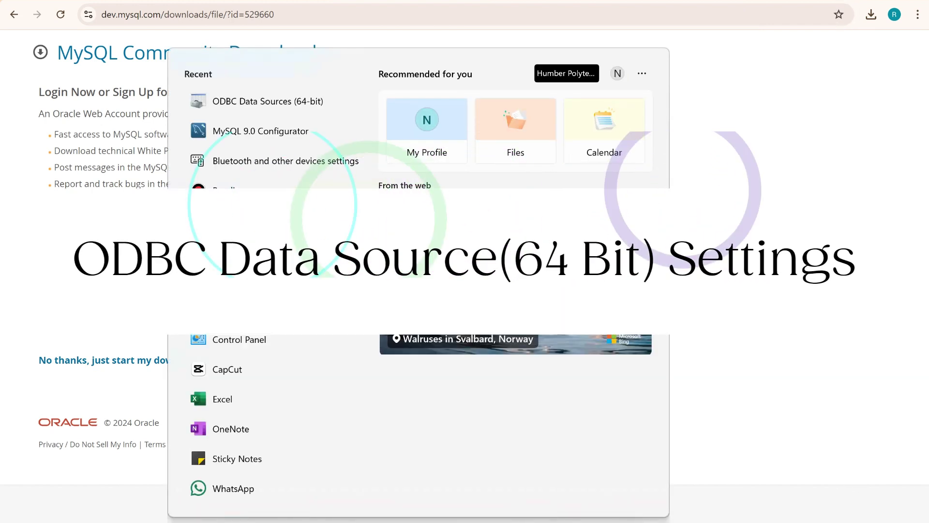
type("odb")
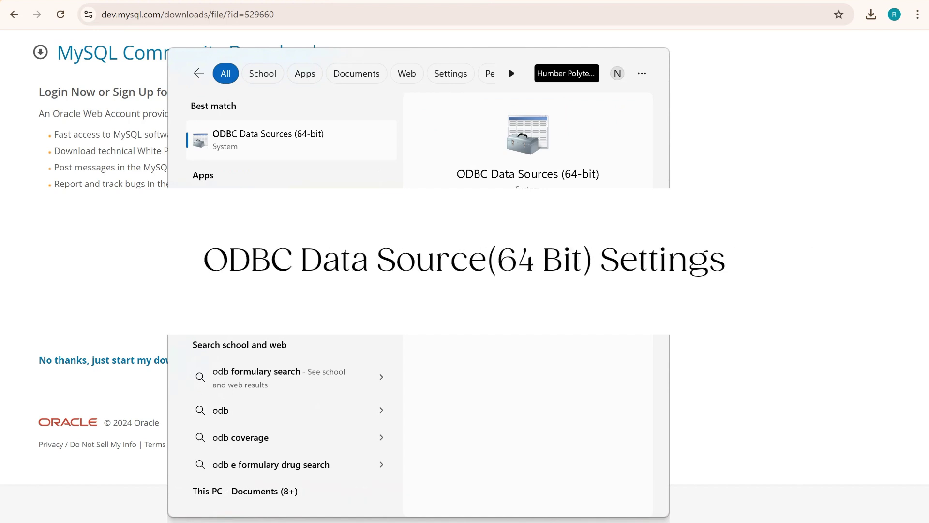
Open ODBC Data Sources (64-bit), verify the MySQL ODBC 9.0 Unicode Driver, then view System DSN
key("Return")
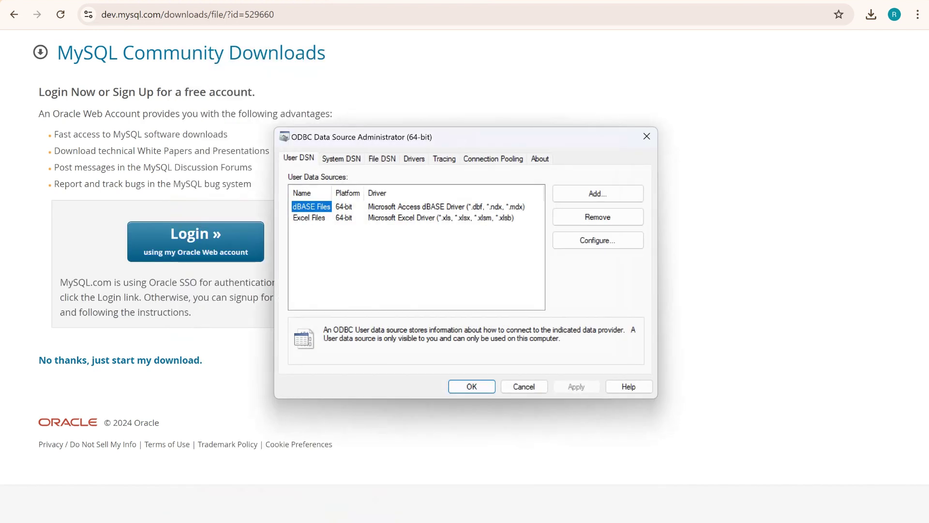
left_click(414, 158)
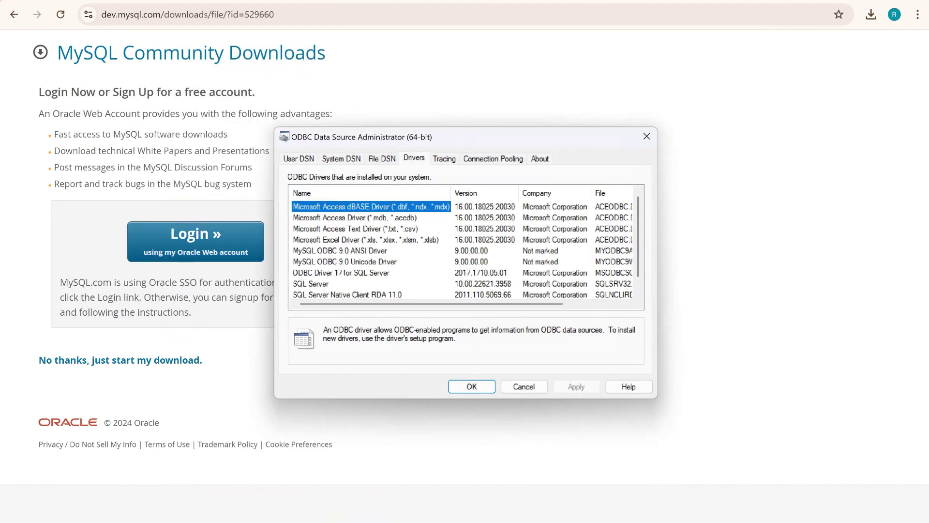
scroll(462, 250, "down", 1)
left_click(345, 250)
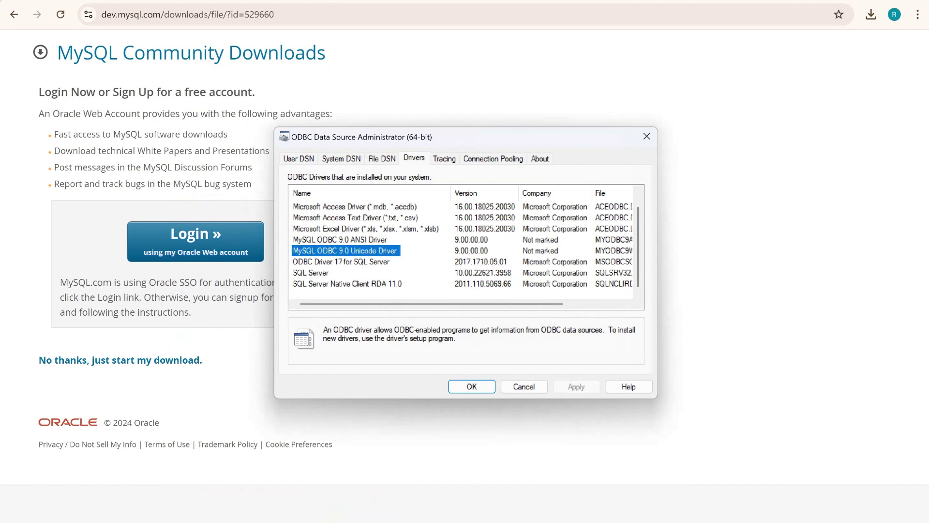
left_click(299, 158)
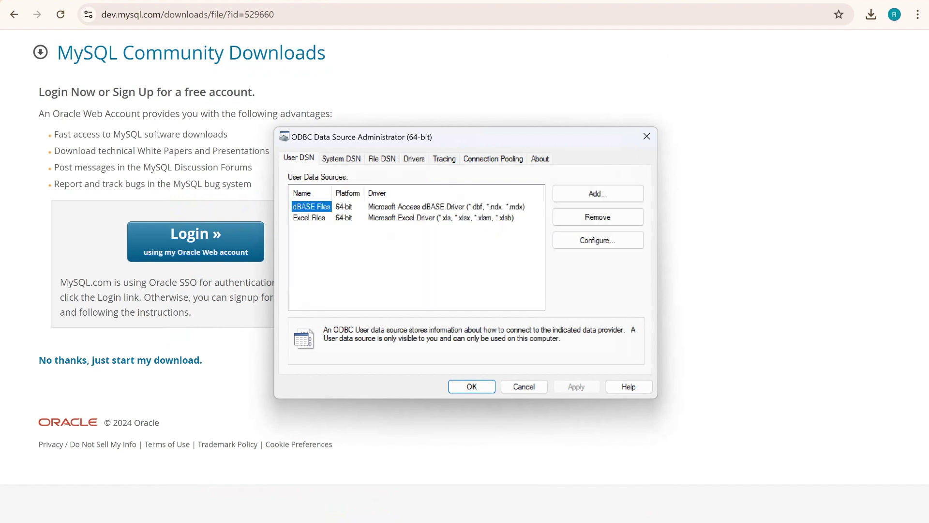
left_click(341, 159)
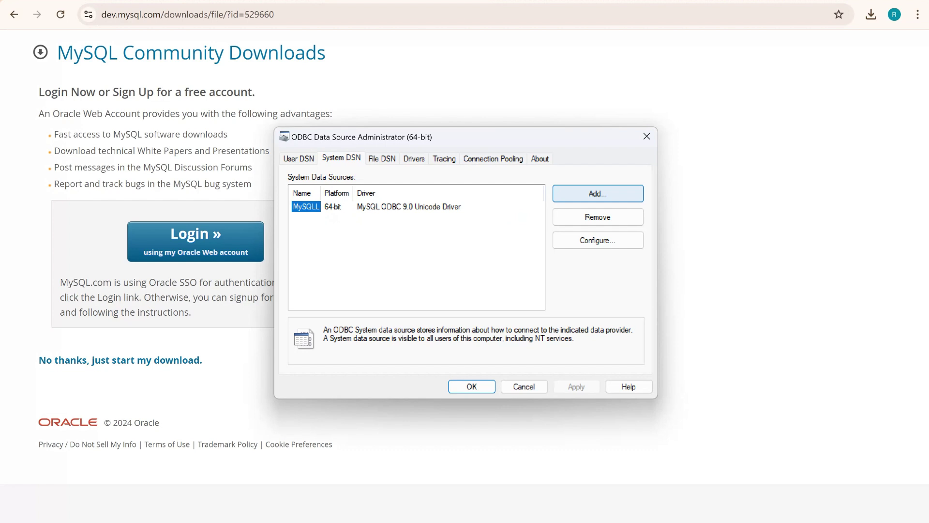
Add a new system data source using the MySQL ODBC 9.0 Unicode Driver
left_click(598, 193)
scroll(506, 254, "down", 1)
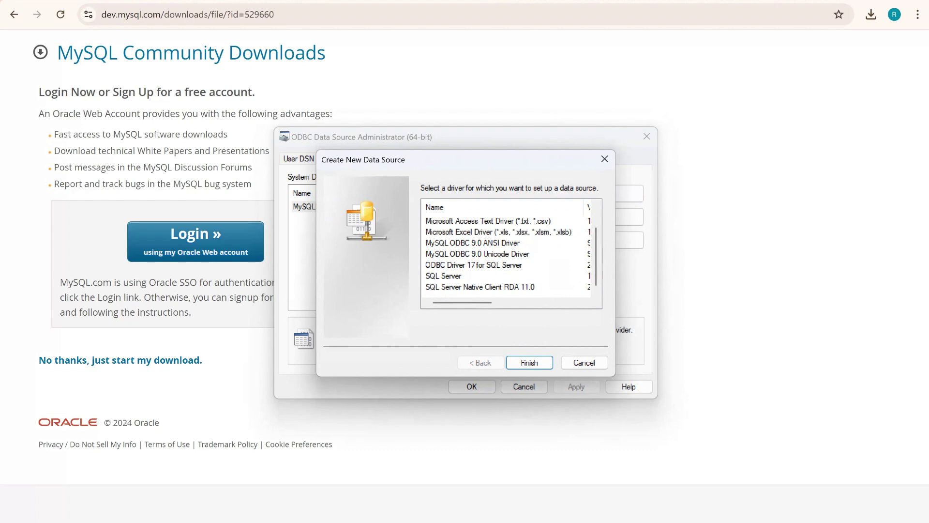
left_click(478, 254)
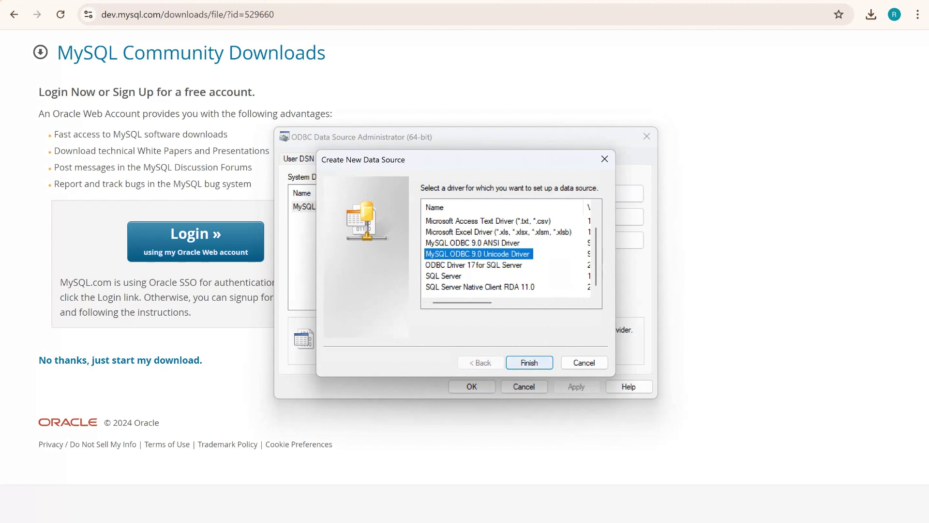
left_click(530, 363)
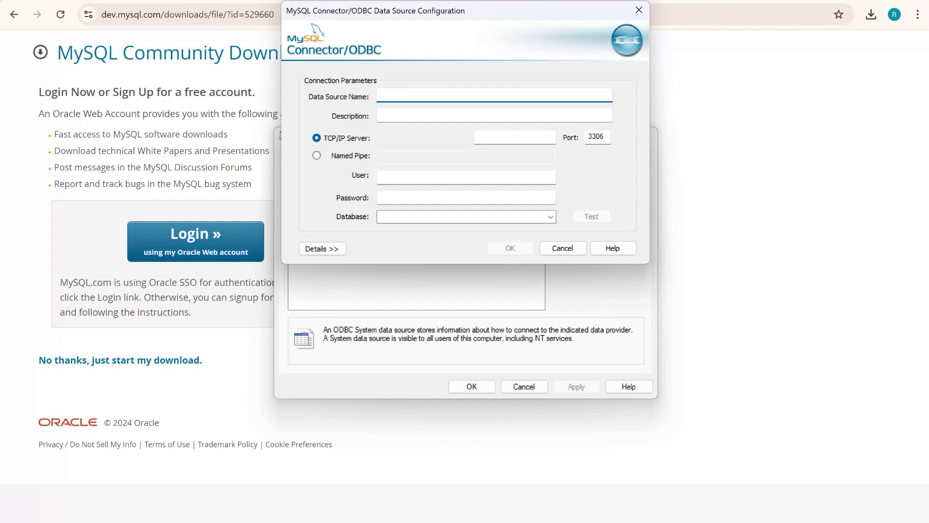
Enter MySQL_Access as the data source name and copy it into Description
type("MySQL_")
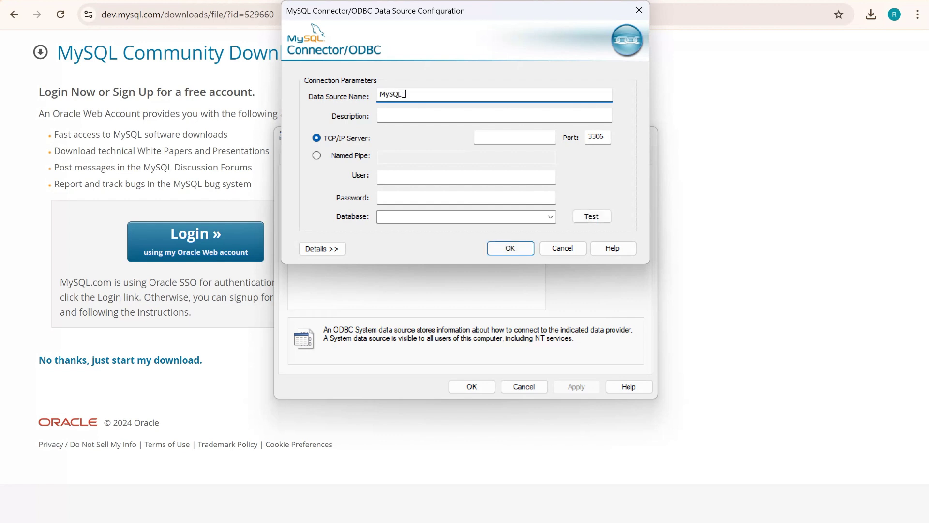
type("Access")
key("ctrl+a")
key("ctrl+c")
key("Tab")
key("ctrl+v")
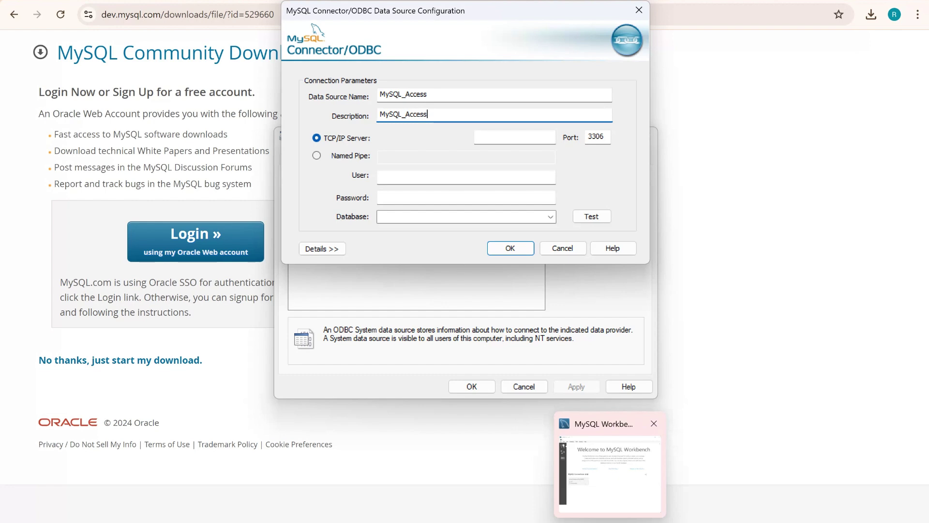
Copy Workbench's local hostname 127.0.0.1 into the data source's TCP/IP Server field
left_click(612, 465)
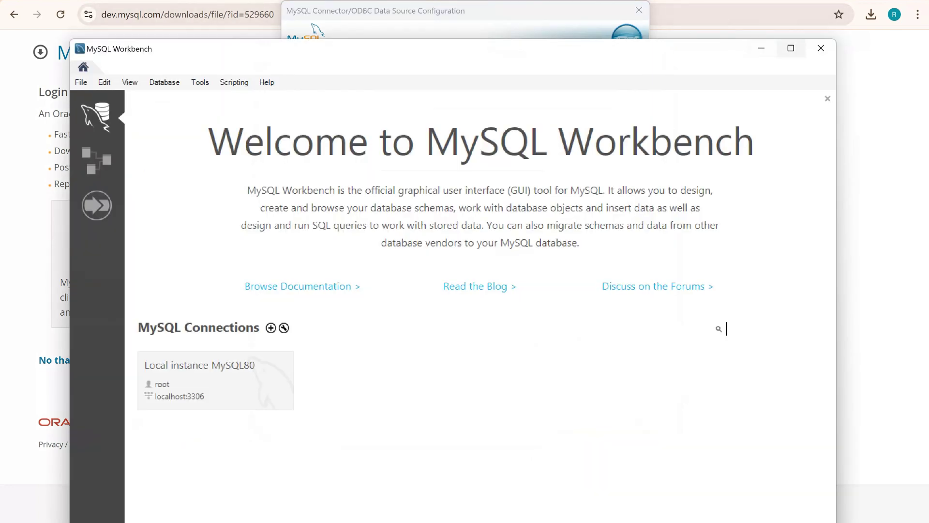
left_click(791, 47)
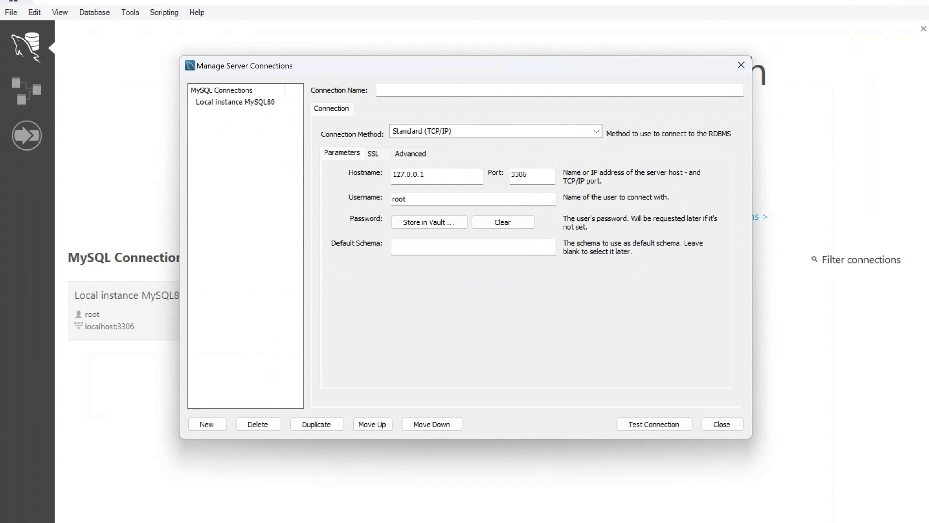
left_click(424, 175)
key("ctrl+a")
key("ctrl+c")
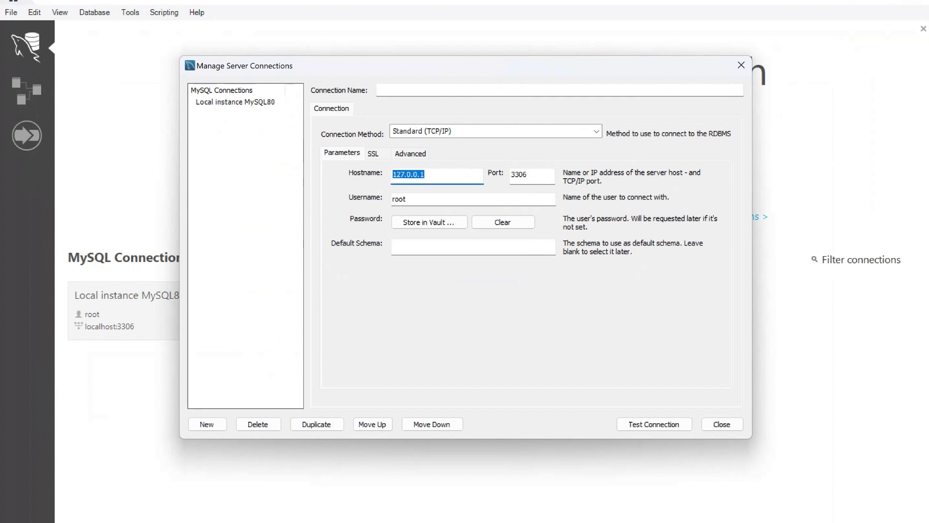
key("alt+Tab")
key("alt+Tab")
key("alt+Tab")
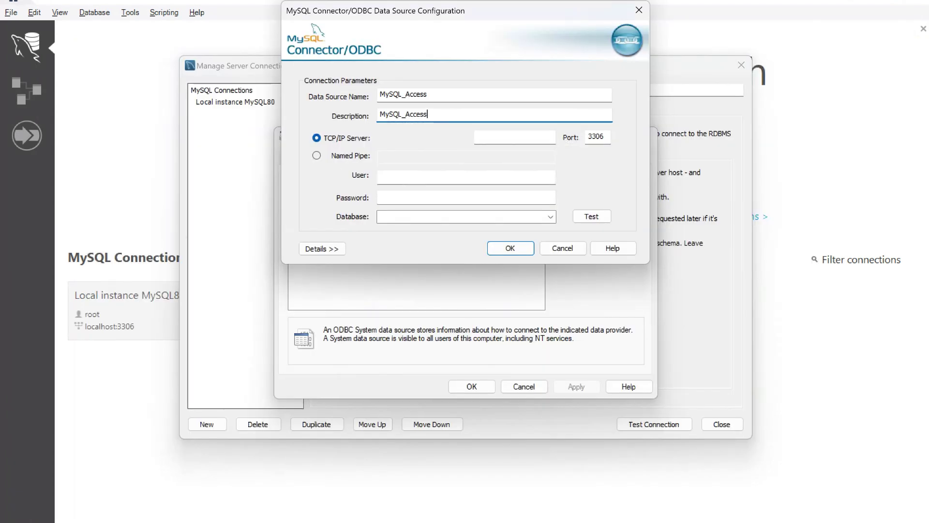
left_click(514, 137)
key("ctrl+v")
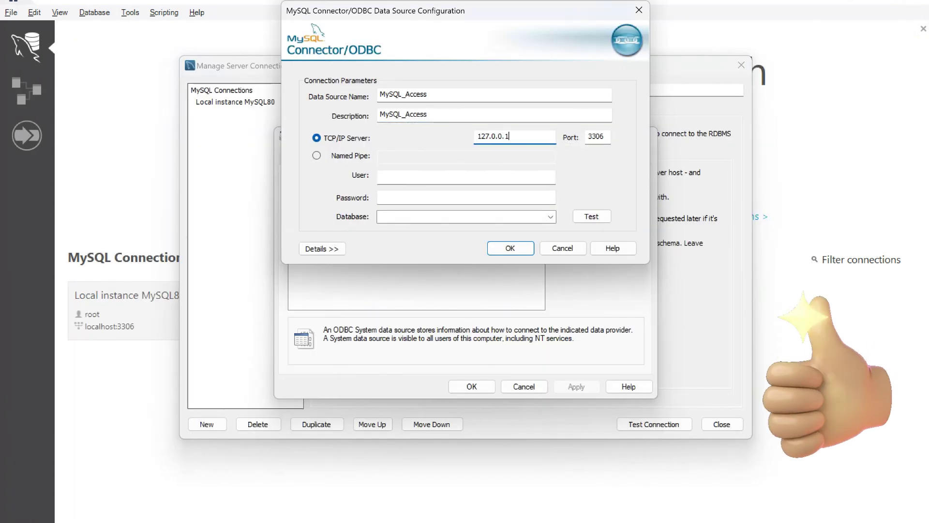
Set the data source's User to root, matching Workbench's connection username
left_click(466, 177)
key("alt+Tab")
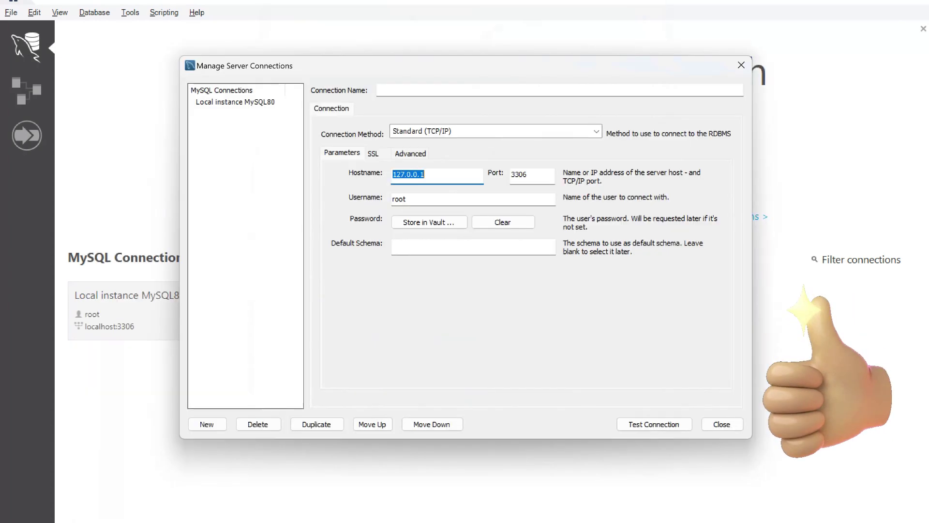
left_click(406, 199)
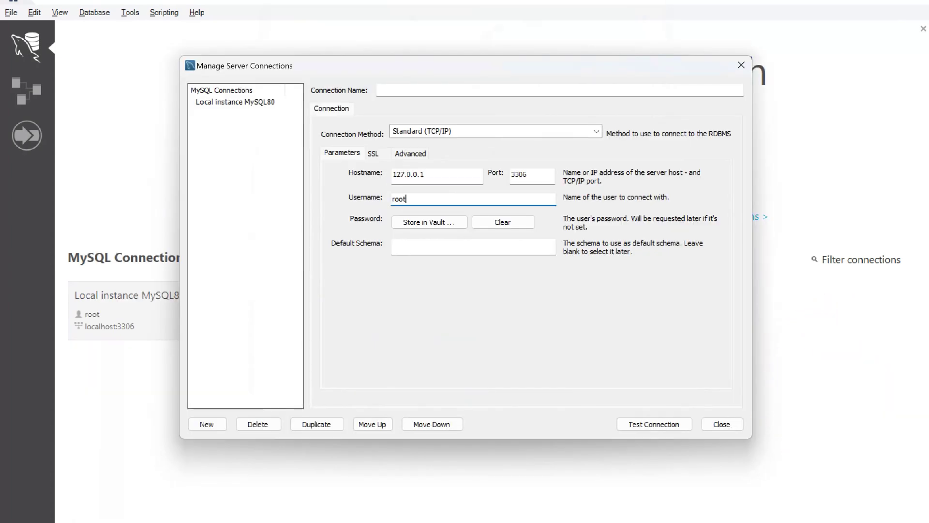
key("alt+Tab")
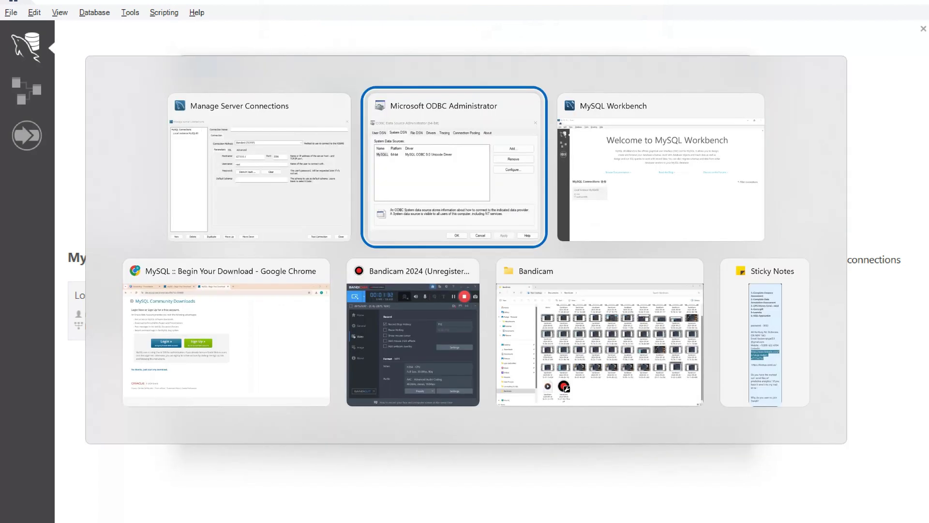
type("root")
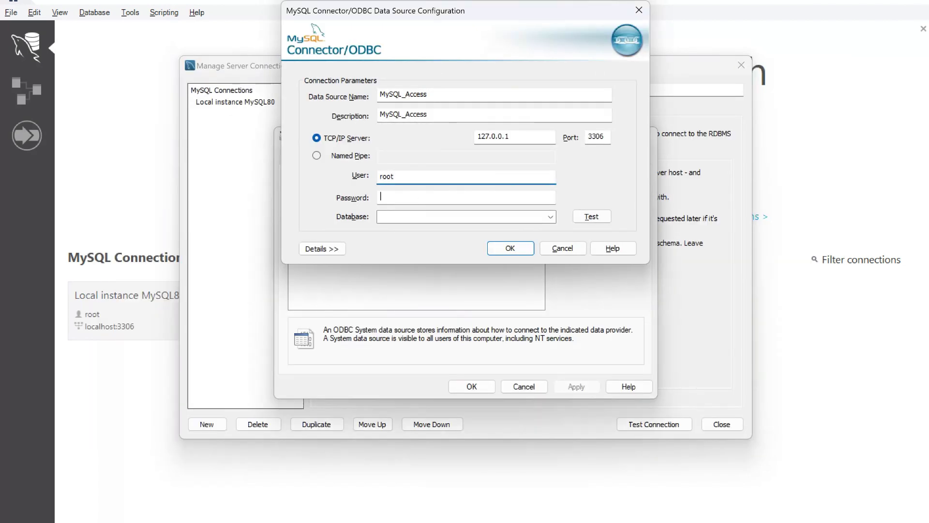
Enter the root user's password for the MySQL_Access data source
left_click(387, 197)
key("BackSpace")
key("BackSpace")
key("BackSpace")
key("BackSpace")
key("BackSpace")
Test the MySQL server connection successfully and save the MySQL_Access data source
left_click(465, 216)
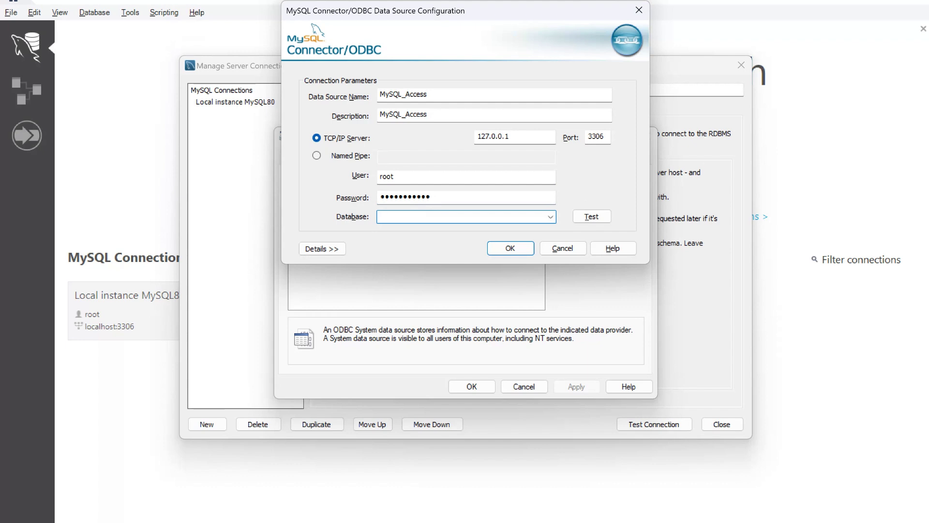
left_click(550, 216)
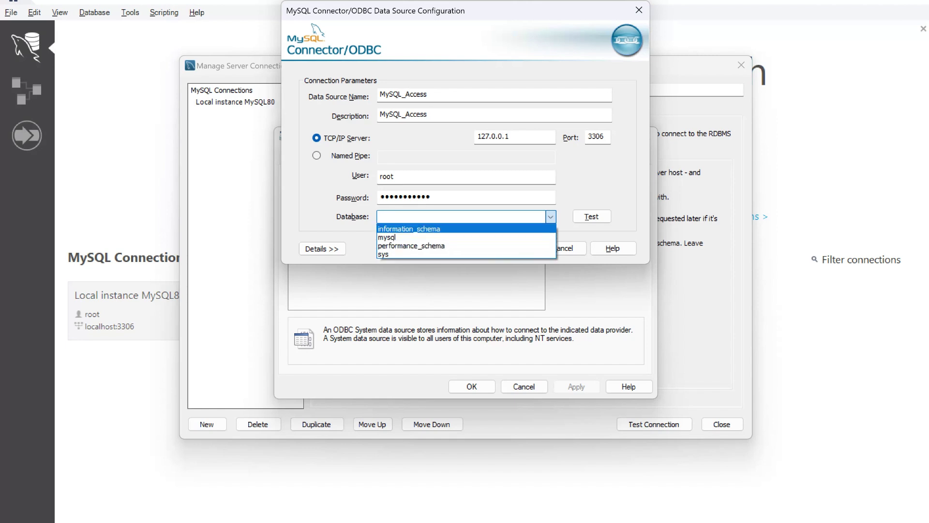
left_click(550, 217)
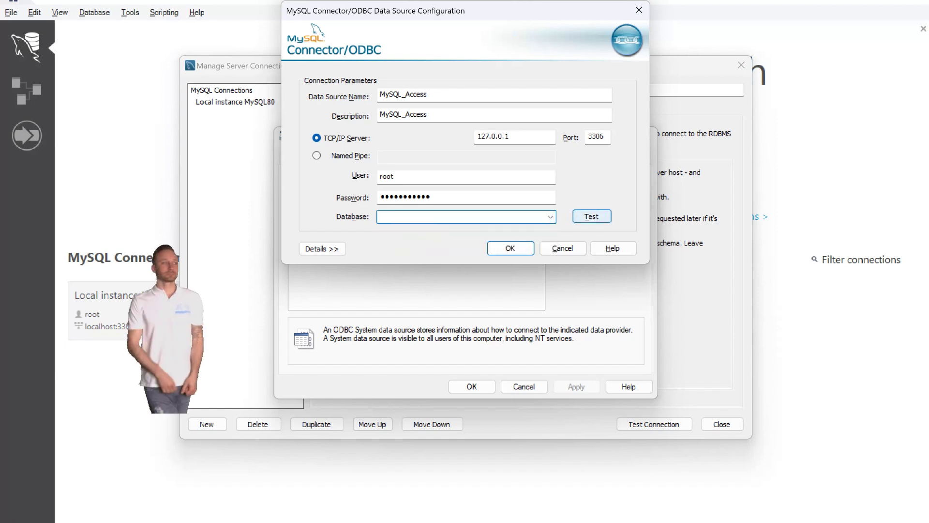
left_click(592, 216)
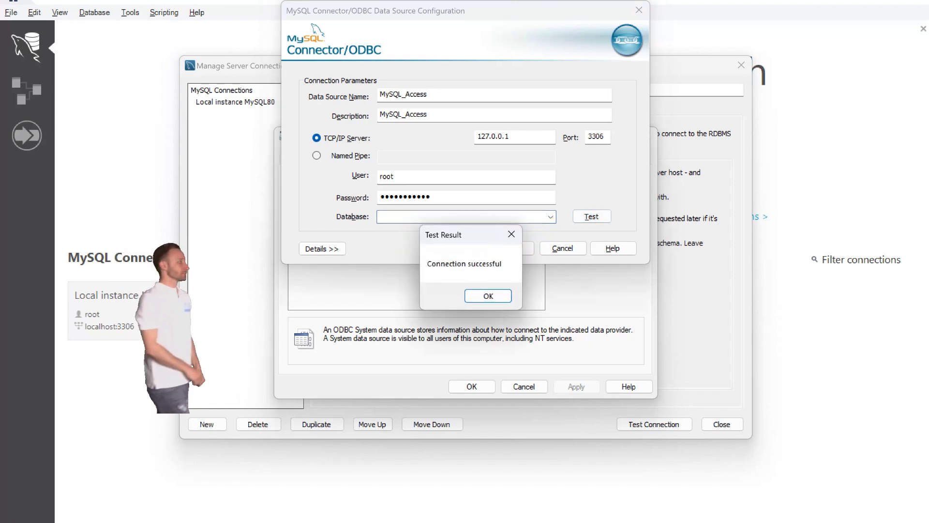
key("Return")
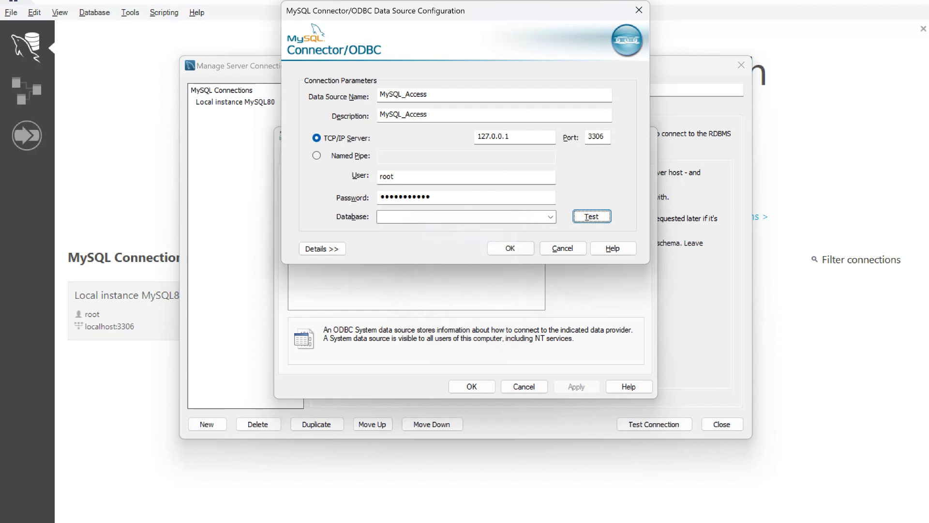
left_click(510, 248)
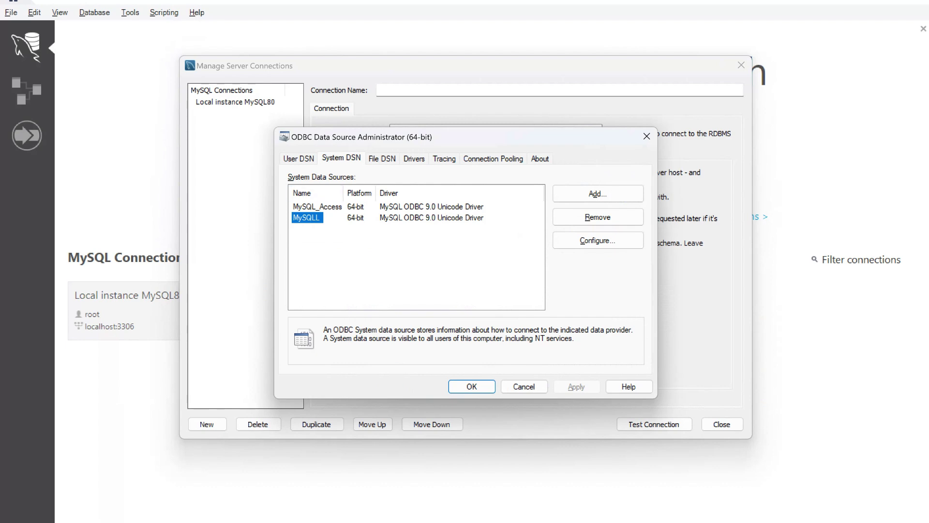
Select the MySQL_Access entry in the System DSN list to confirm it is a 64-bit source
left_click(317, 207)
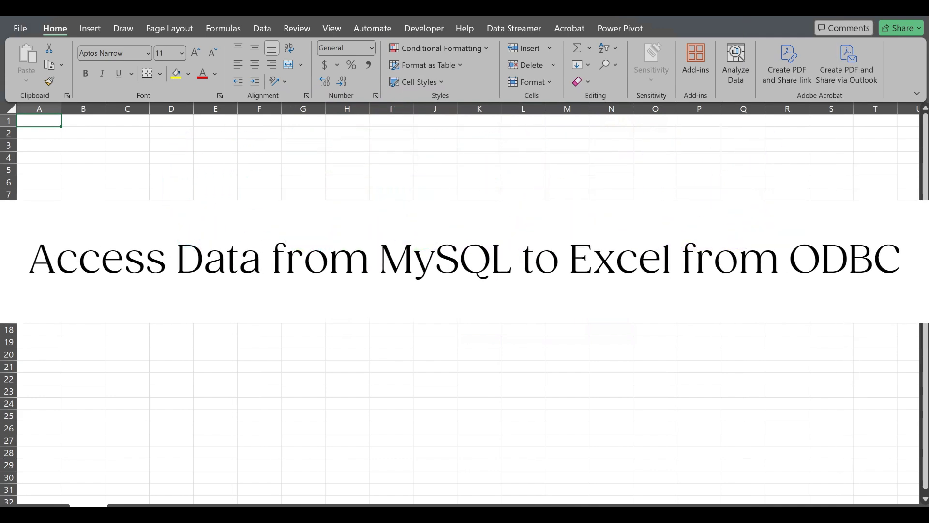
Start a From ODBC import in Excel using the MySQL_Access data source
left_click(263, 29)
left_click(26, 63)
mouse_move(82, 238)
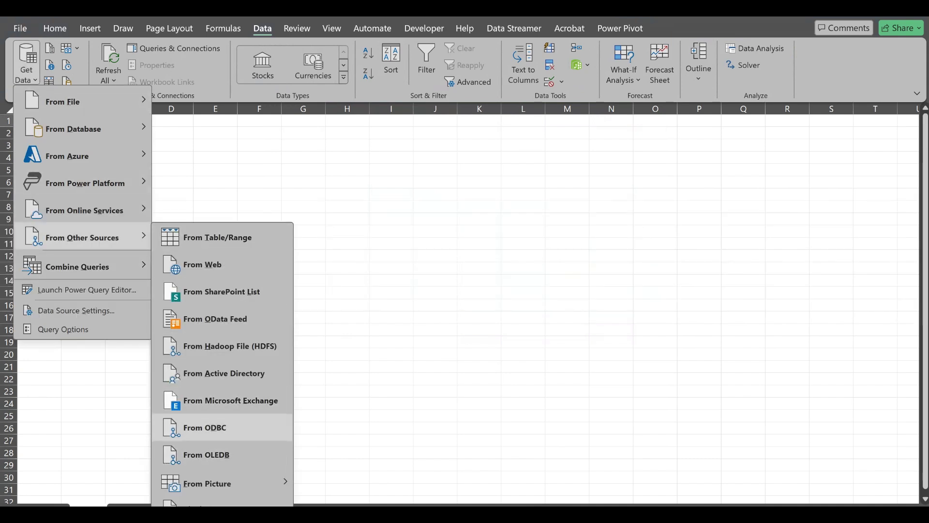
left_click(208, 427)
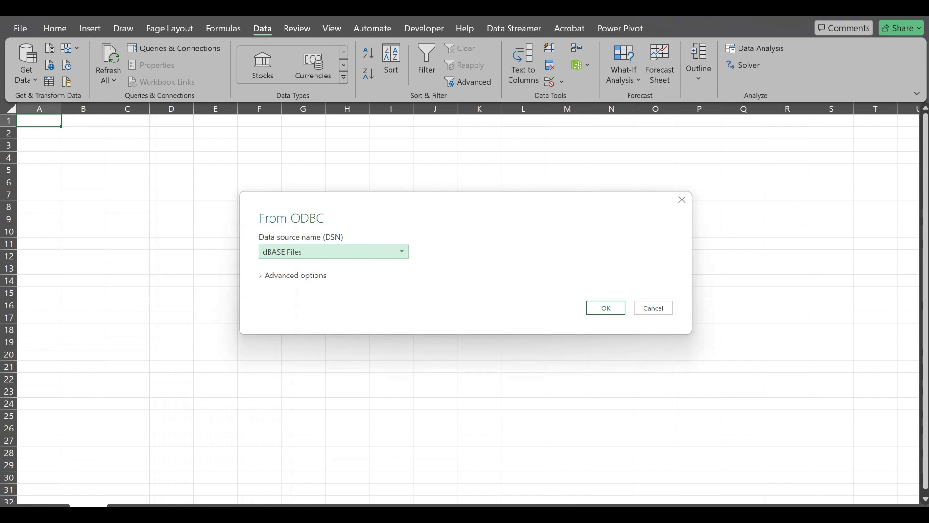
key("alt+Down")
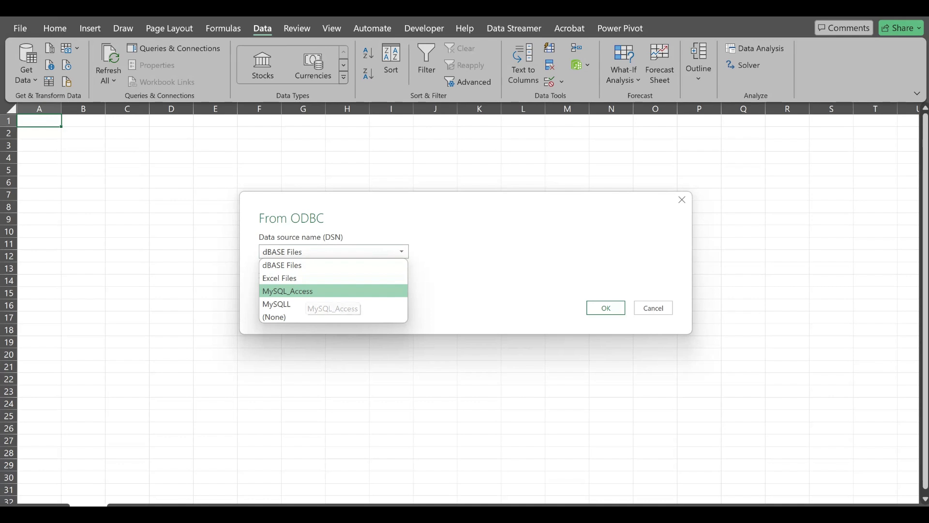
left_click(300, 291)
key("Return")
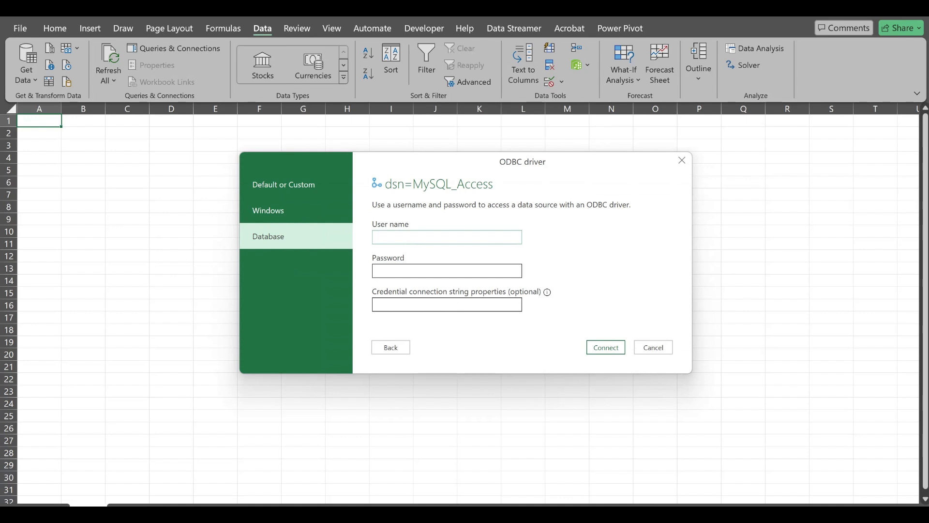
Connect with the root database user name and its password
type("root")
left_click(447, 271)
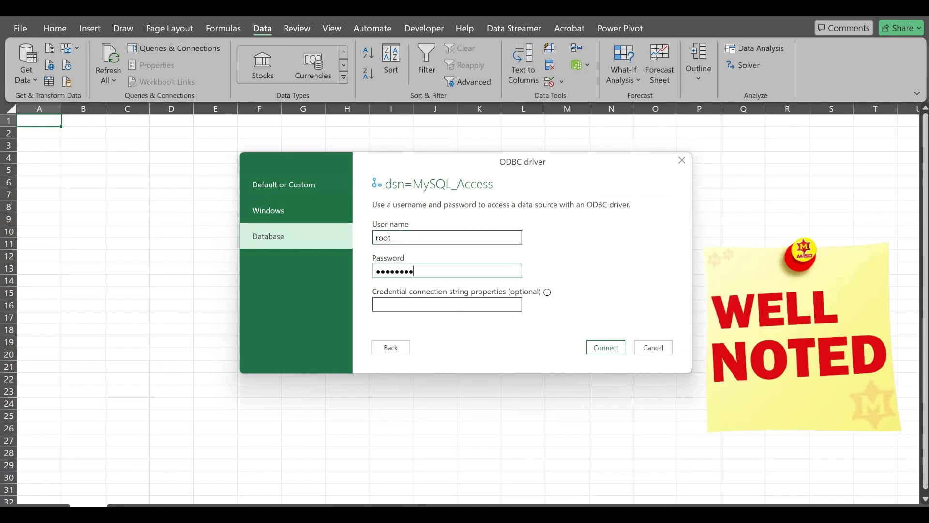
key("Return")
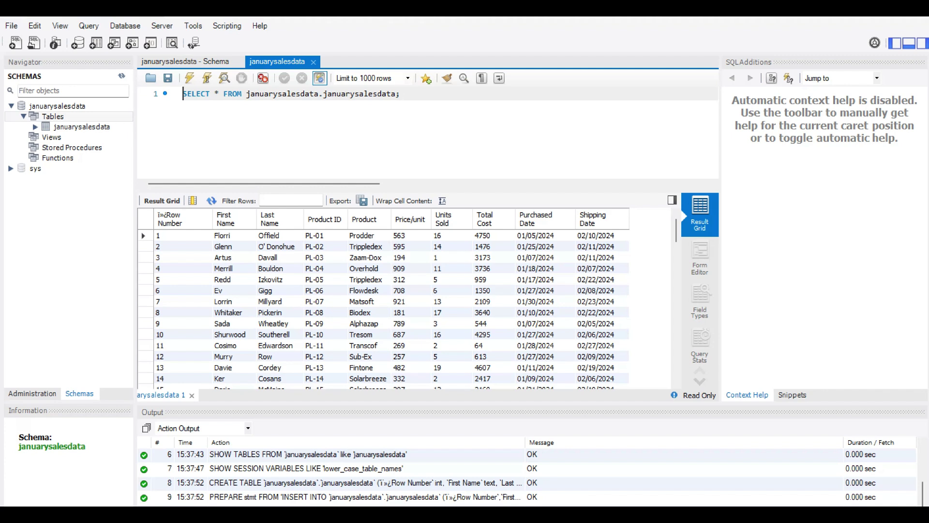
Collapse the januarysalesdata schema tree in Workbench and view the server administration options
left_click(10, 105)
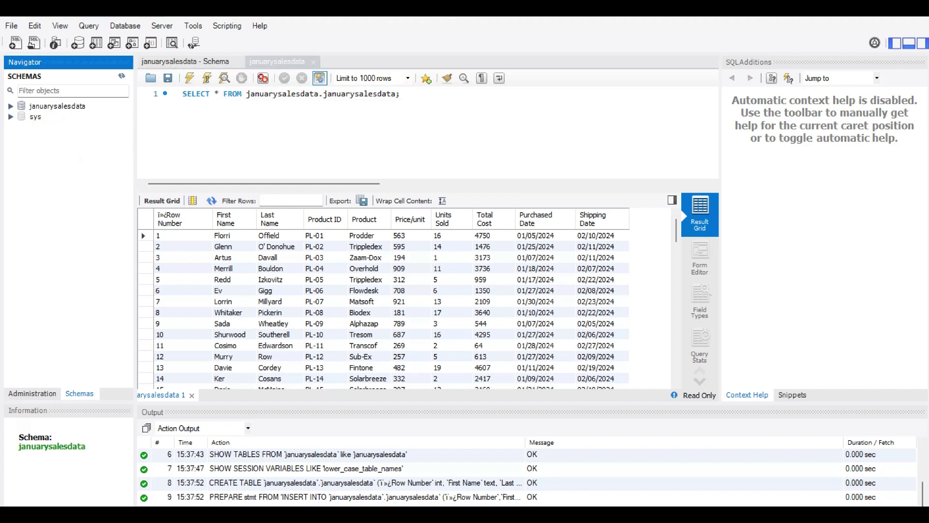
left_click(32, 393)
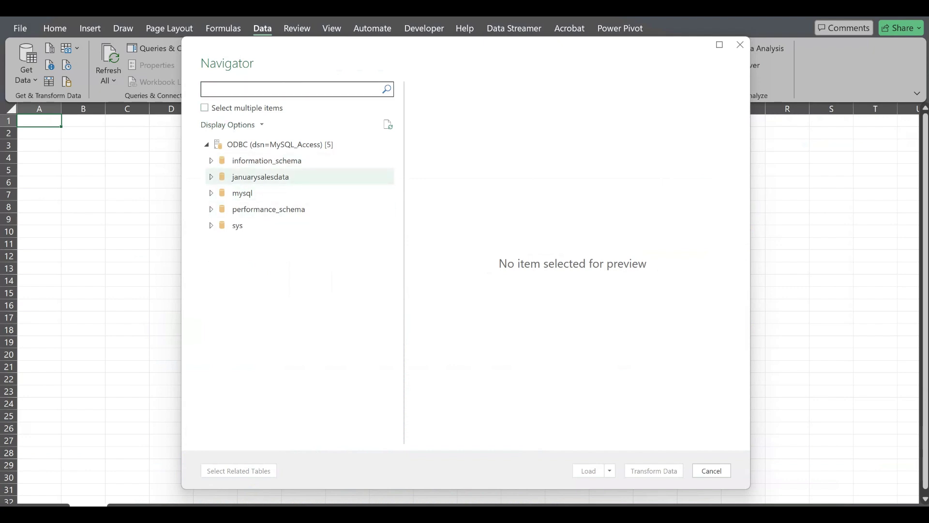
Expand the januarysalesdata database, preview its januarysalesdata table, and send it to Power Query via Transform Data
left_click(260, 176)
key("Right")
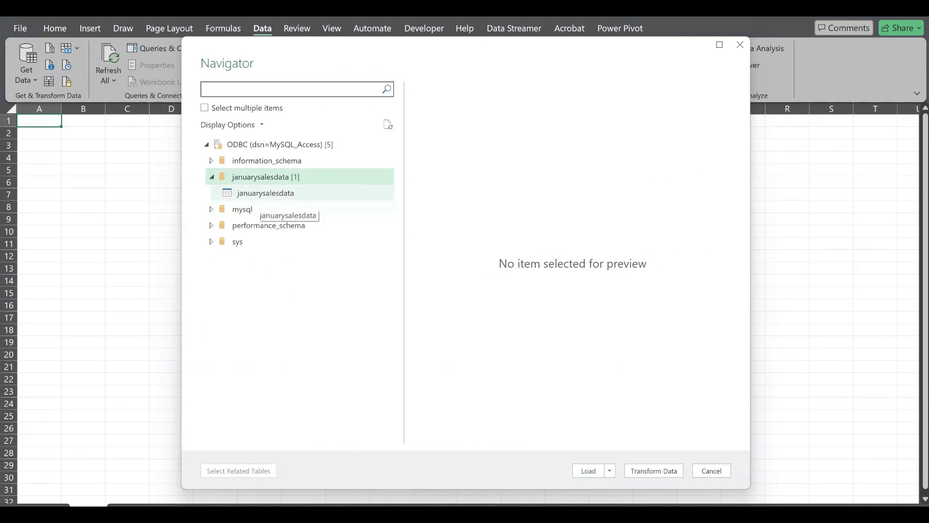
left_click(265, 193)
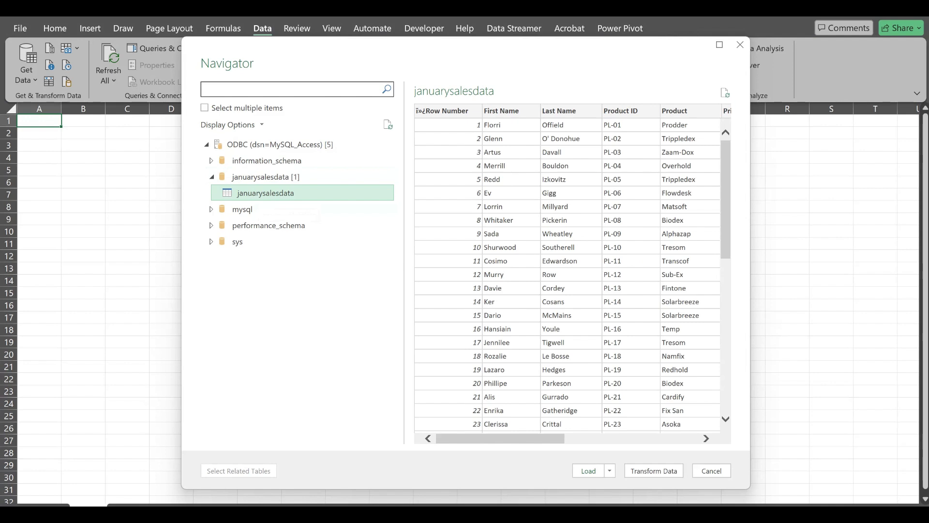
left_click(610, 471)
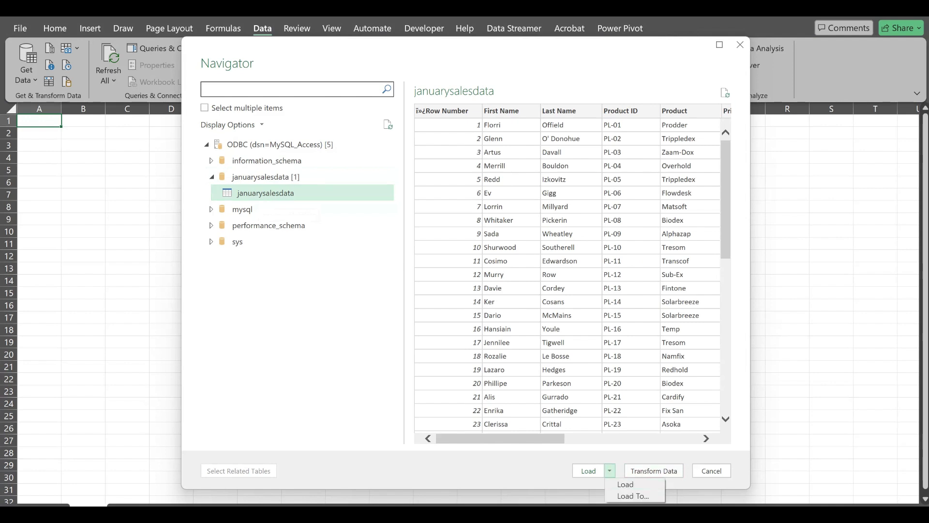
key("Escape")
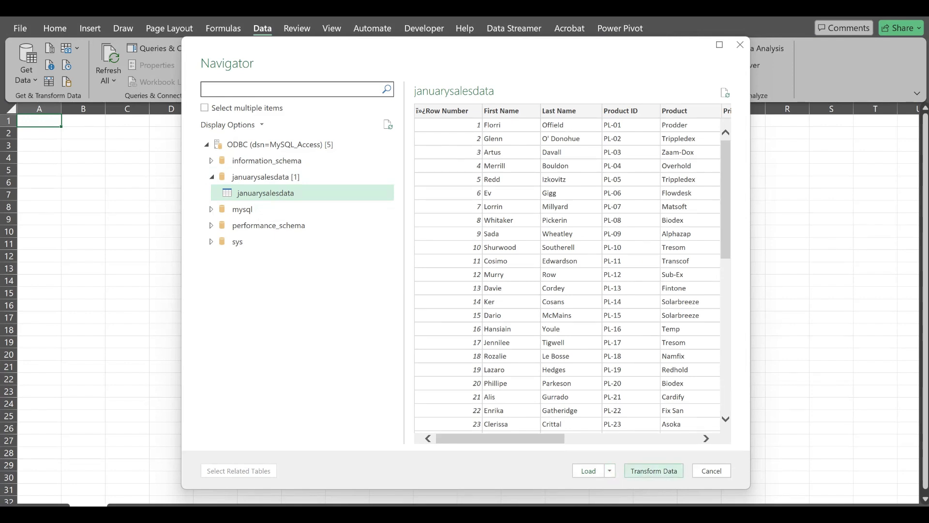
left_click(654, 470)
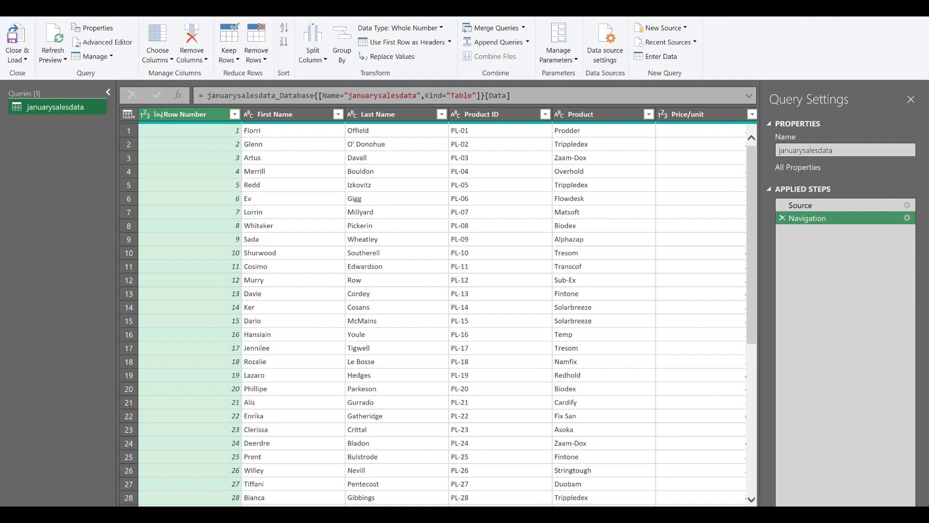
Confirm the Last Name column's quality bar shows 100% valid, with no errors or empty values
mouse_move(397, 124)
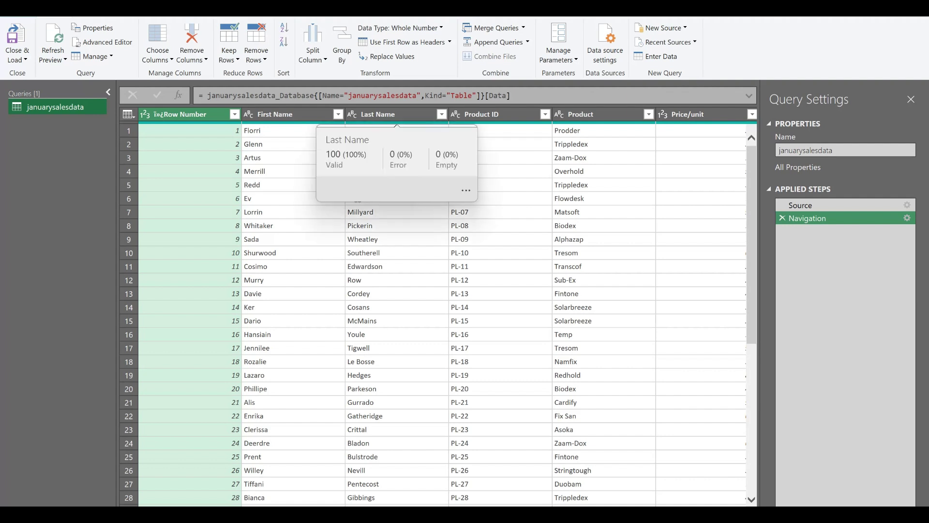